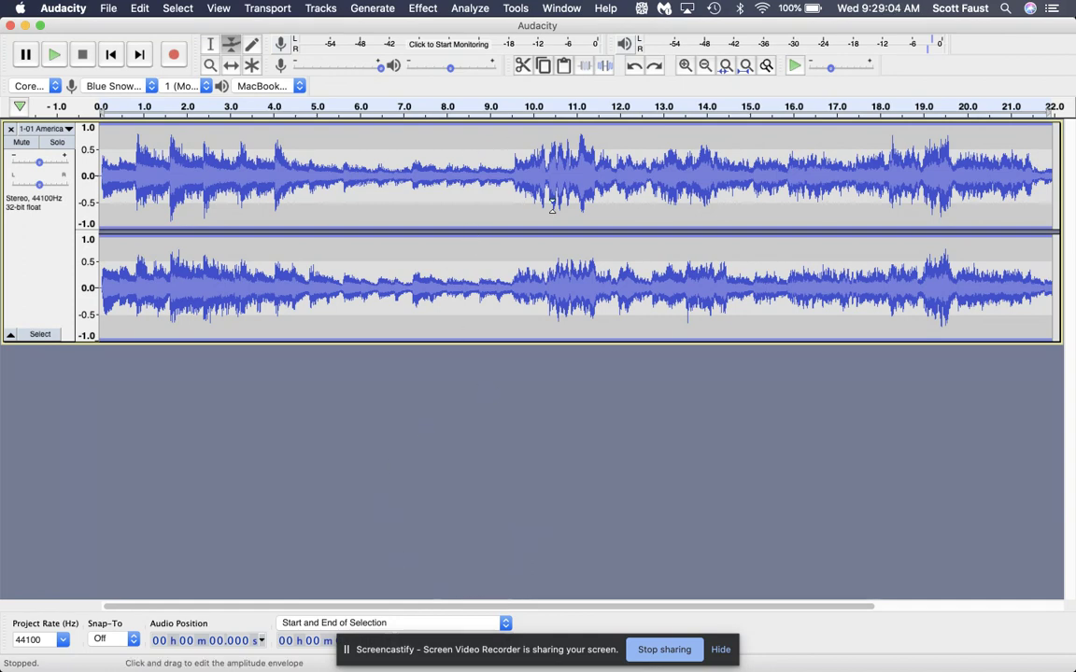
- Switch back to the Selection Tool and bring up the song track's dropdown menu
left_click(210, 44)
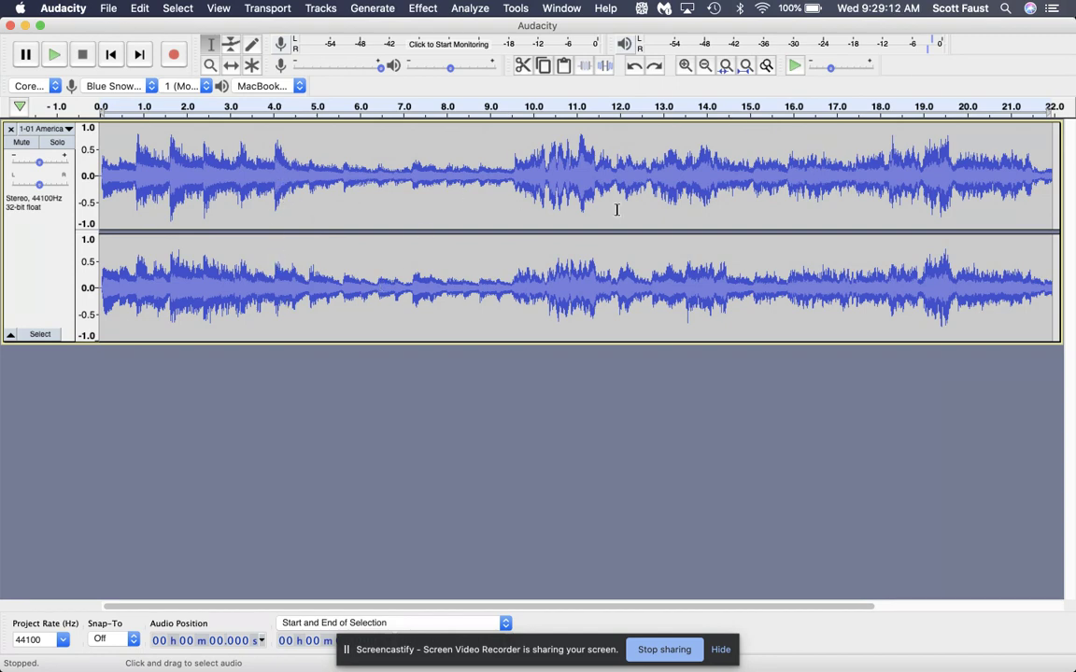
left_click(42, 128)
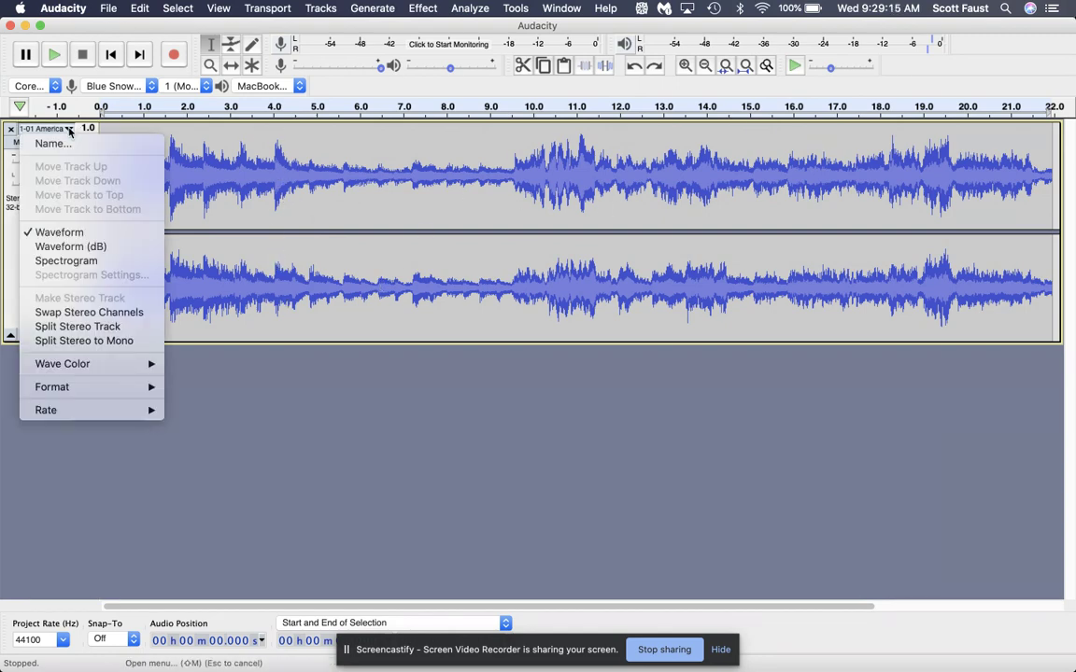
- Split the song into Left and Right mono tracks and remove the Right track
left_click(82, 325)
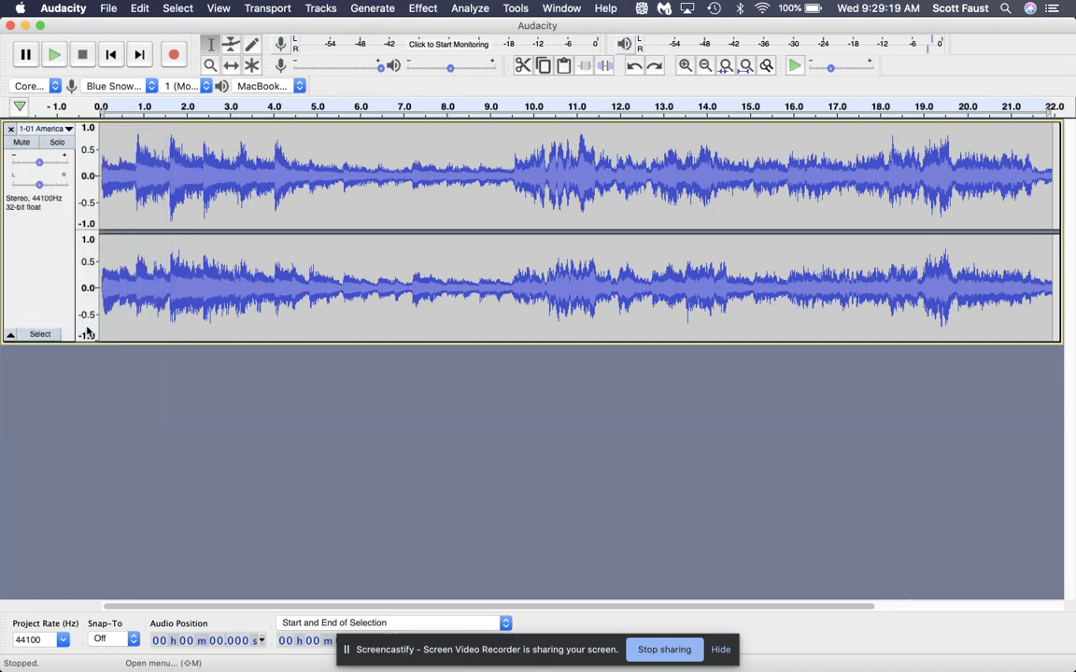
left_click(225, 178)
left_click(214, 252)
left_click(208, 173)
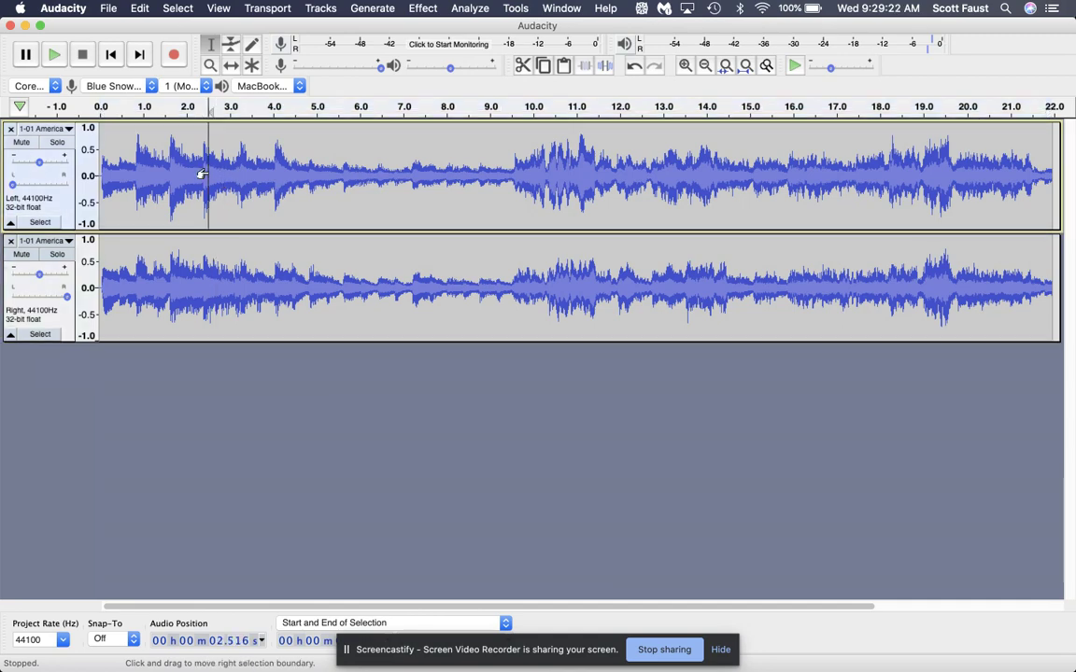
left_click(10, 242)
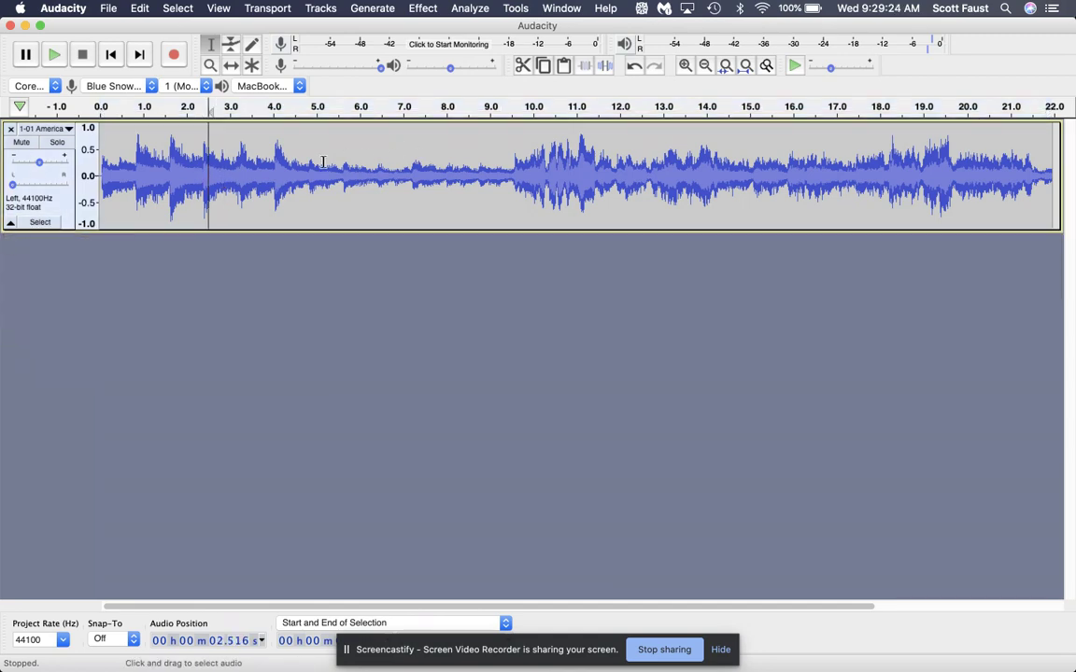
- Copy the whole Left track into a newly added mono track via Tracks > Add New
left_click(576, 147)
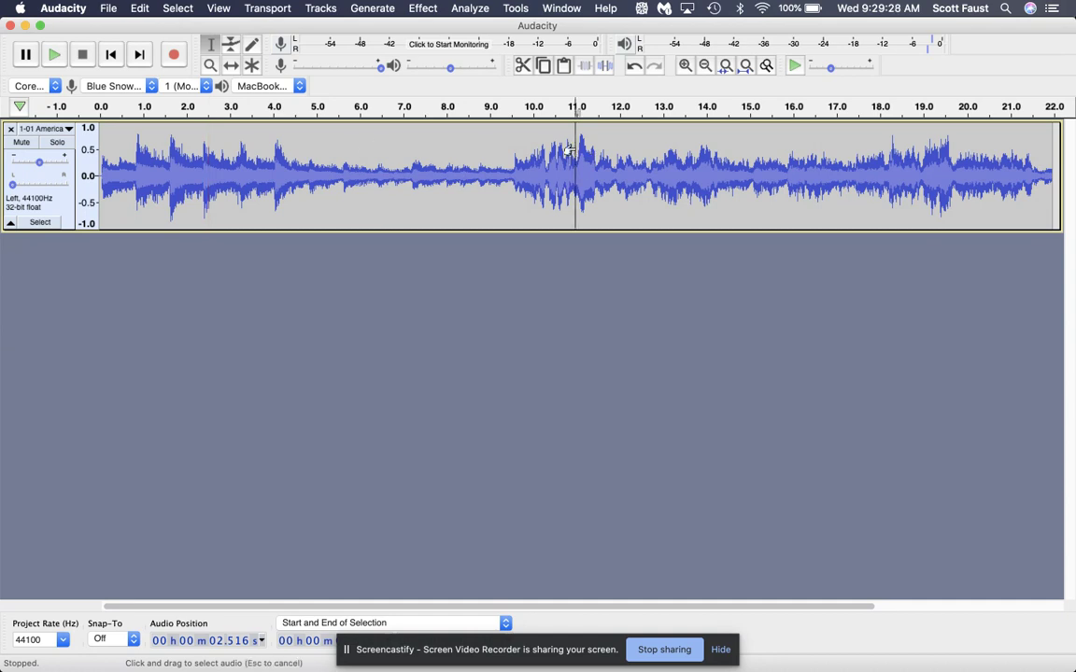
key("super+a")
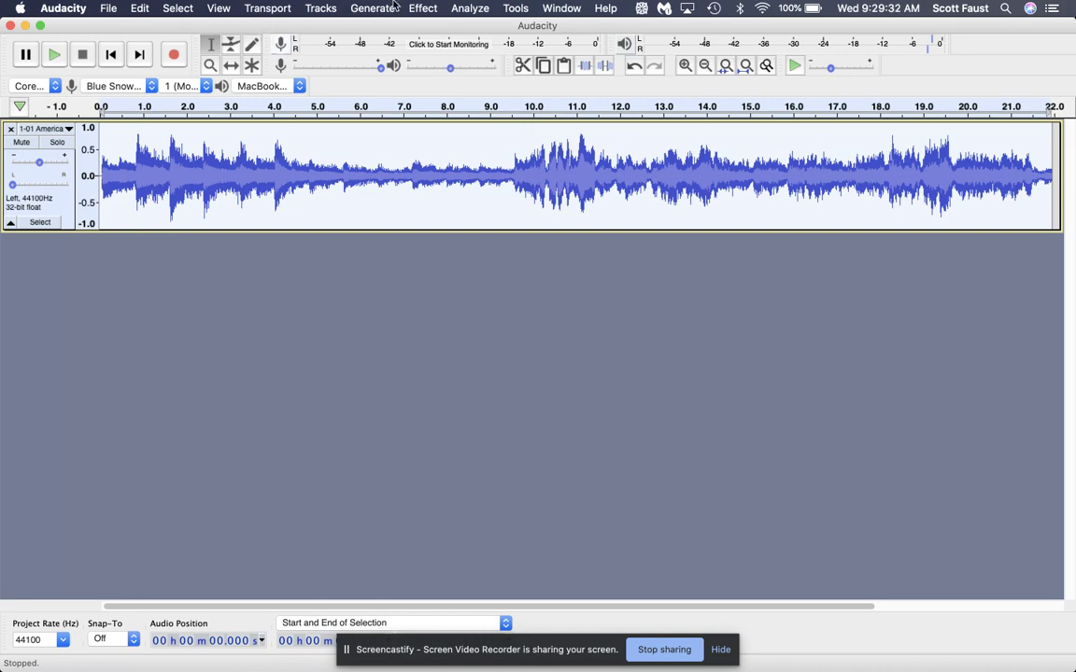
left_click(312, 8)
mouse_move(318, 26)
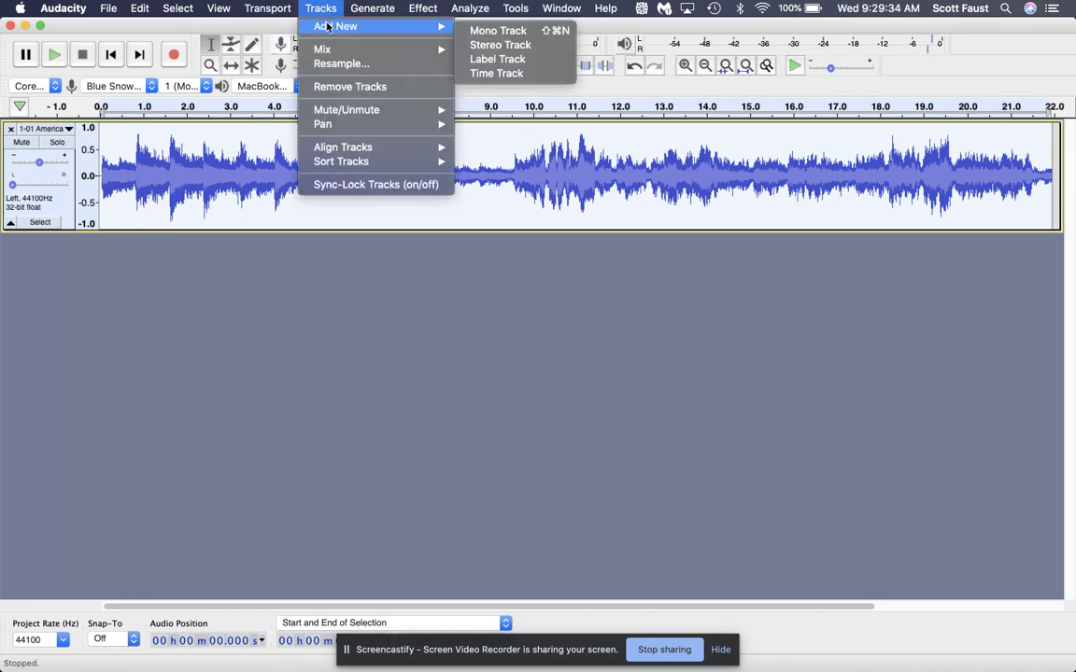
left_click(495, 31)
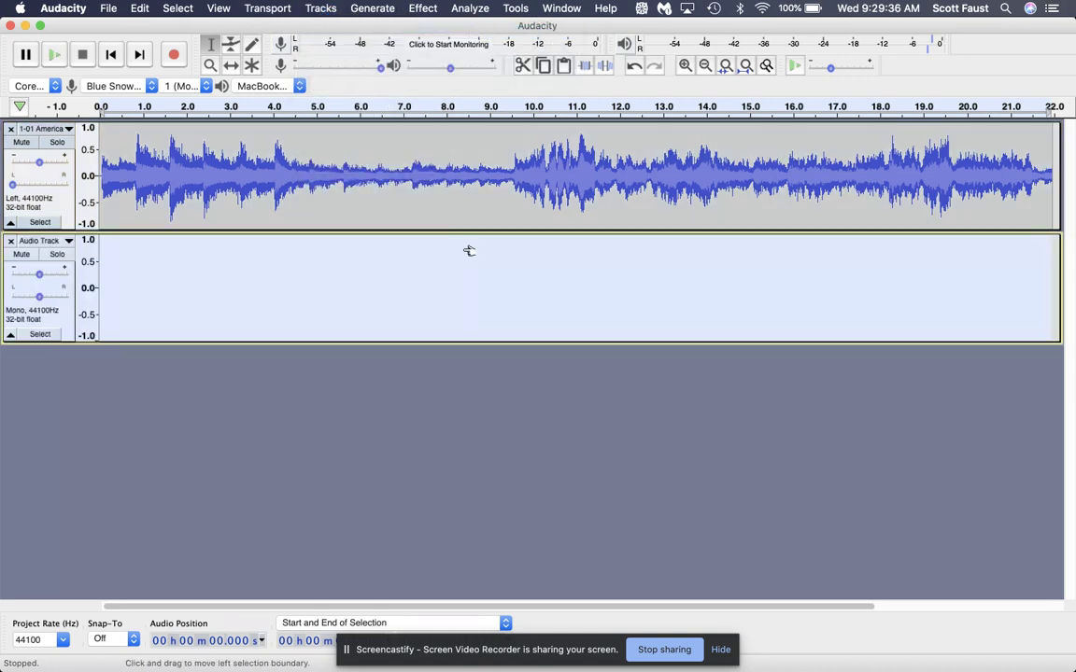
key("super+v")
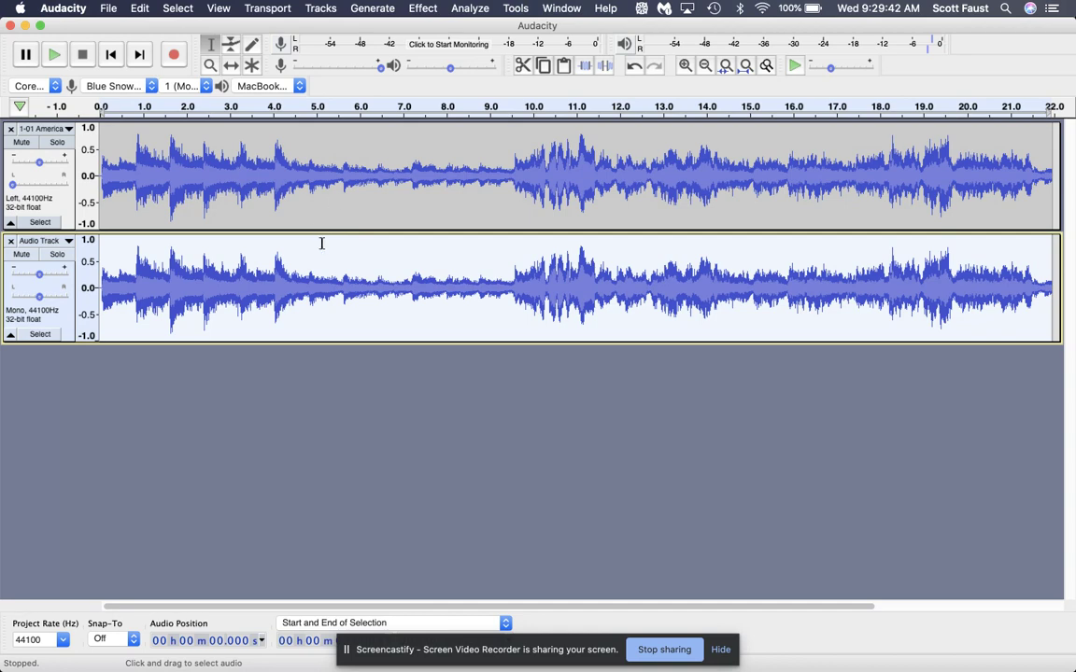
left_click(351, 254)
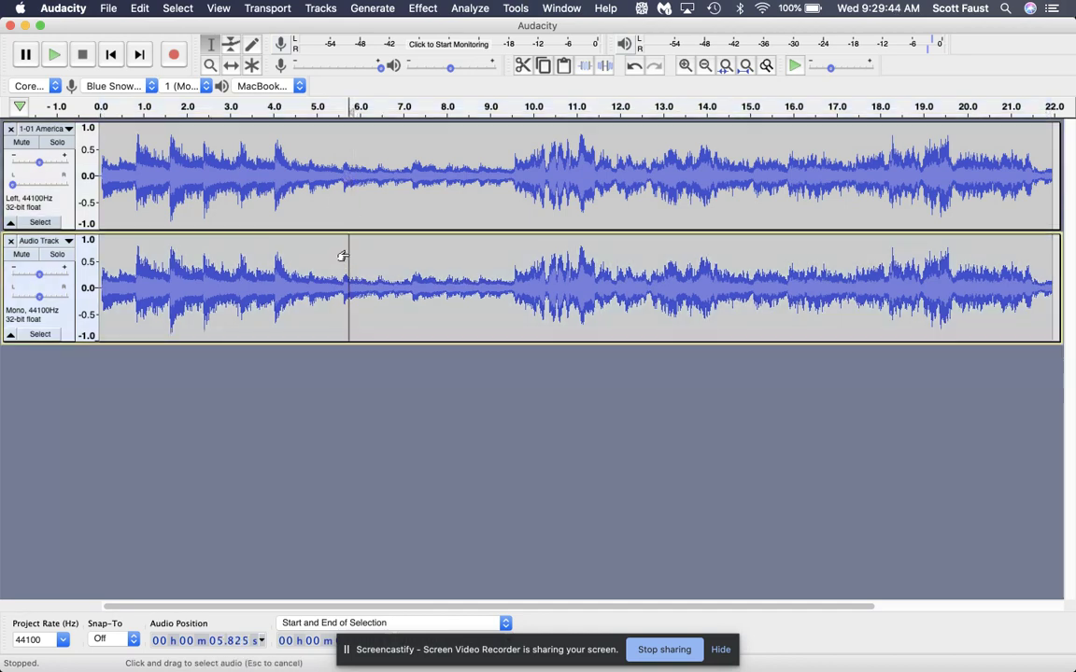
left_click(346, 201)
- Set the first track's Pan to 100% Left and the second track's to 100% Right
left_click(342, 201)
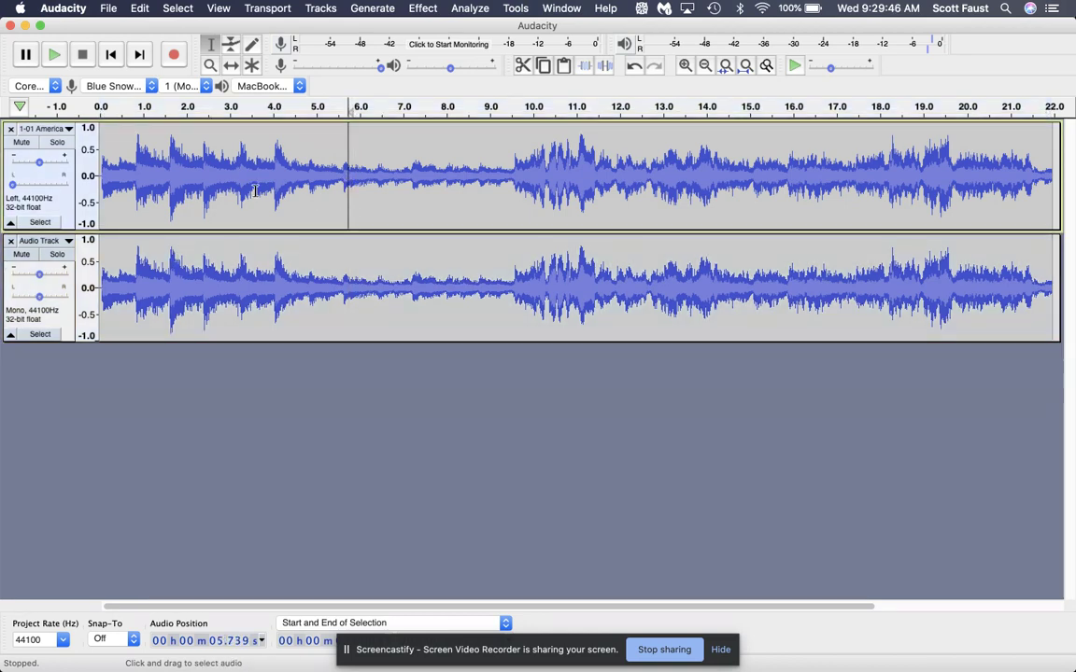
left_click(23, 187)
left_click_drag(23, 187, 39, 183)
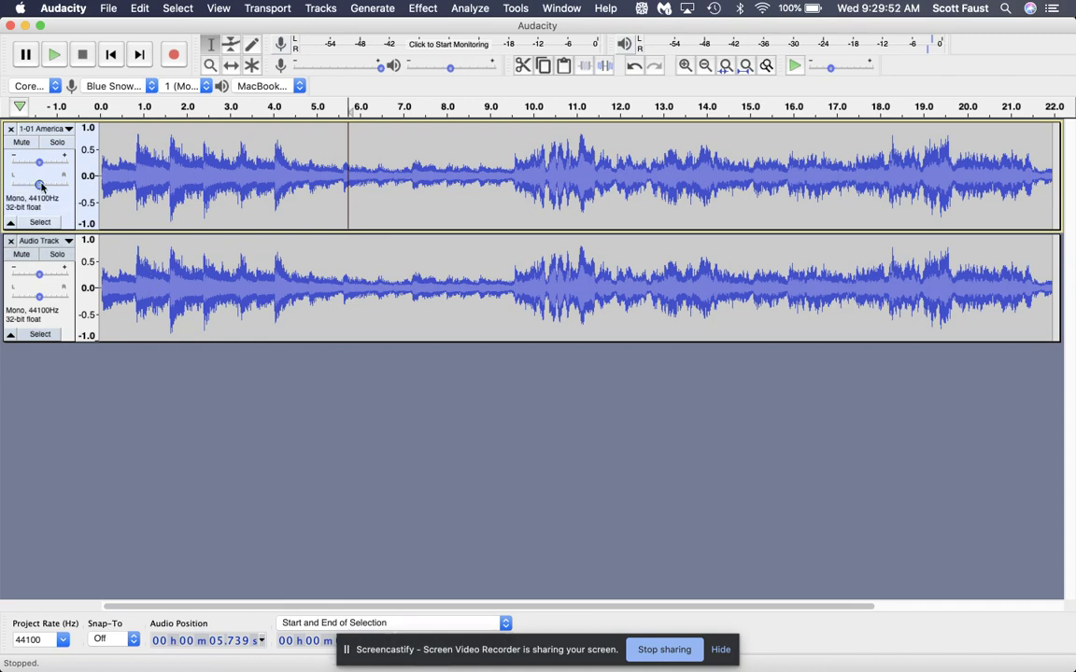
left_click_drag(41, 186, 9, 185)
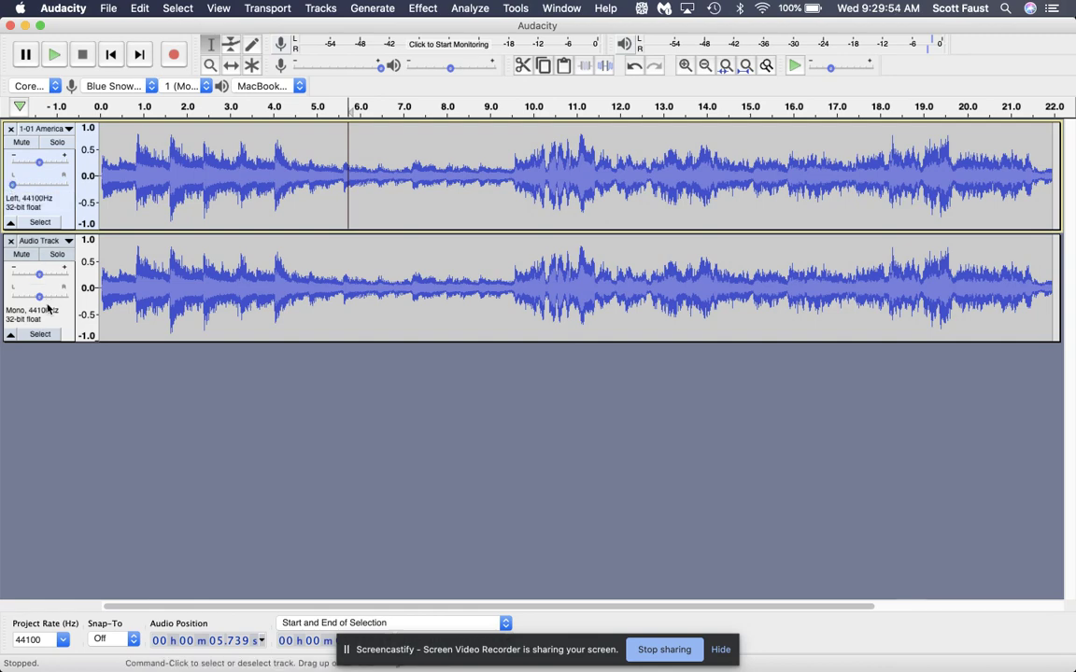
left_click_drag(40, 296, 71, 303)
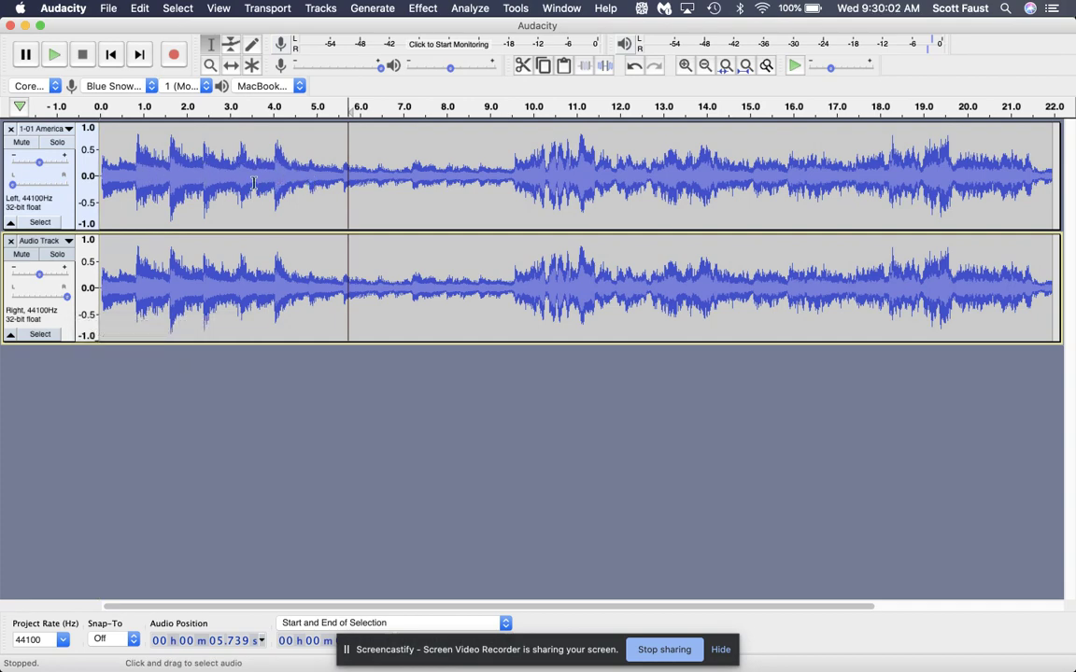
left_click(319, 179)
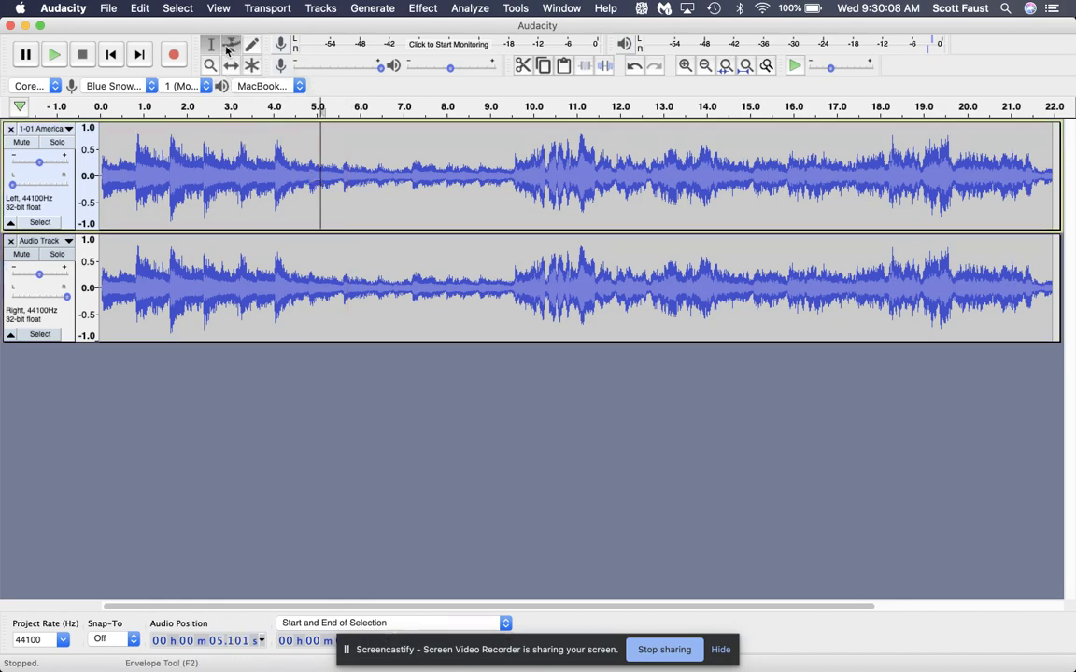
- With the Envelope Tool, drop the Left track's volume to zero, ramping up from 4.3 s to 8 s
left_click(228, 50)
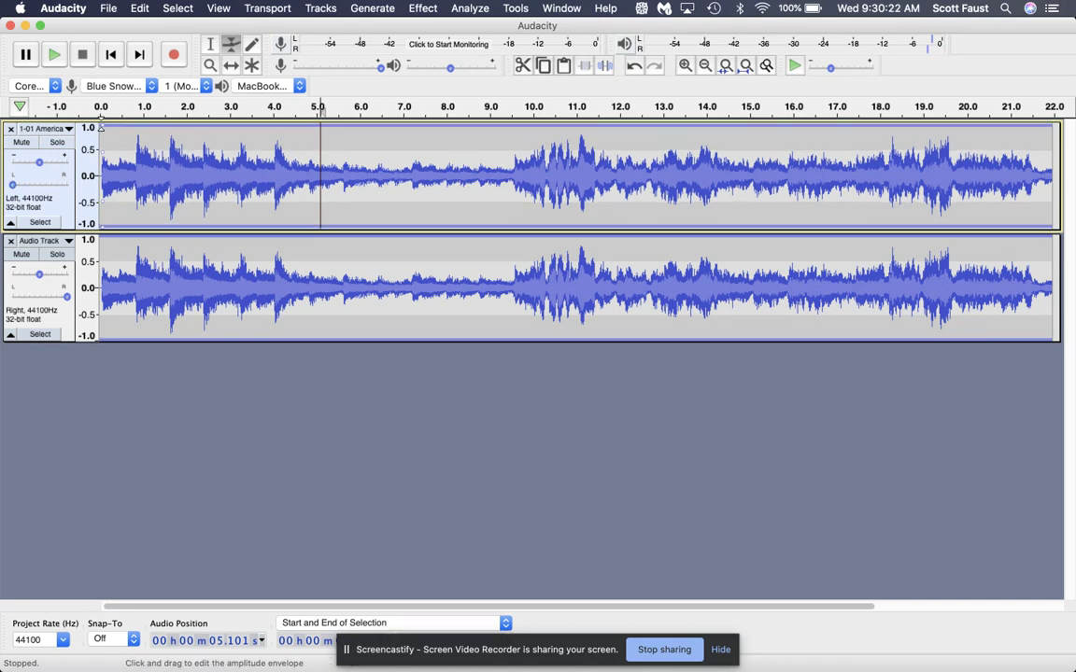
left_click_drag(100, 128, 98, 167)
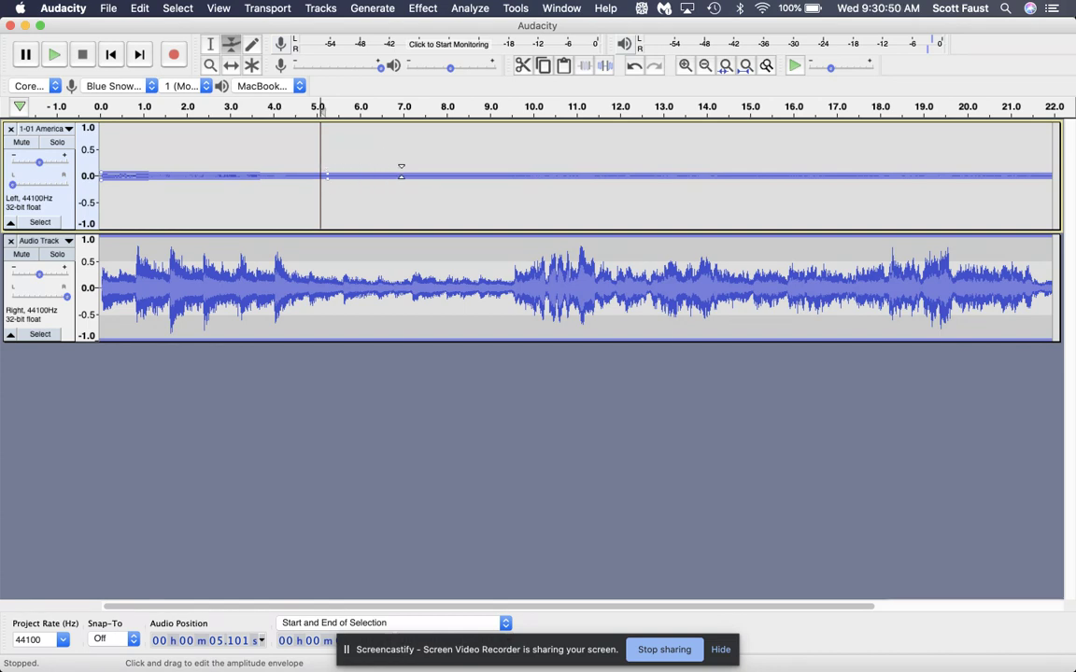
left_click_drag(401, 171, 442, 128)
left_click_drag(326, 174, 289, 166)
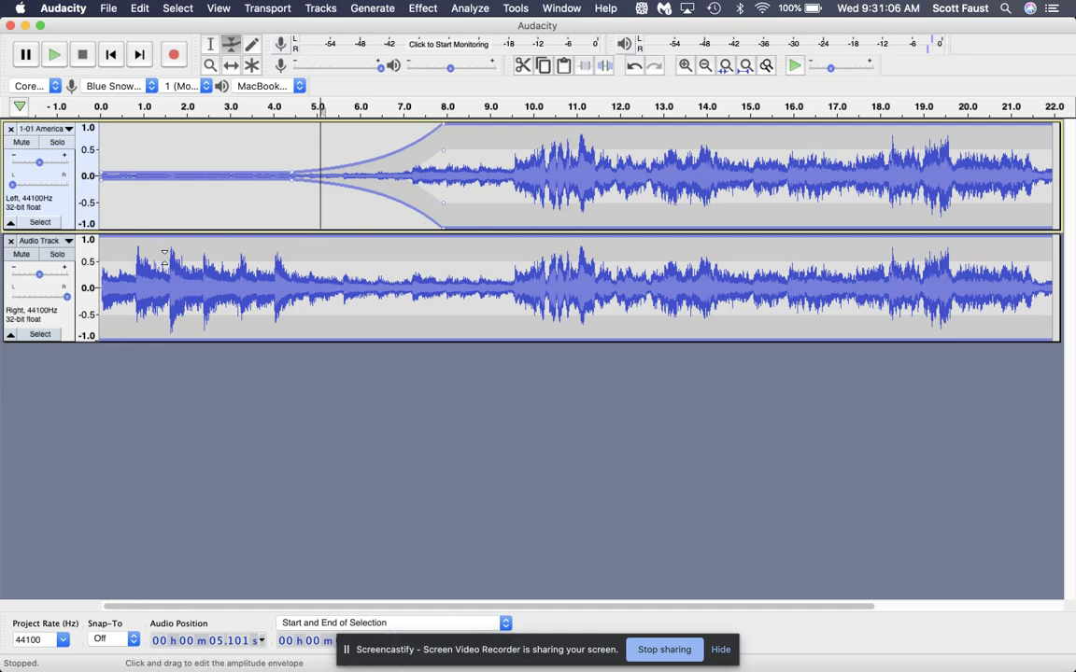
- Drag the Right track's envelope to fade from full volume at 4.2 s to near-silent by 8 s
left_click(283, 236)
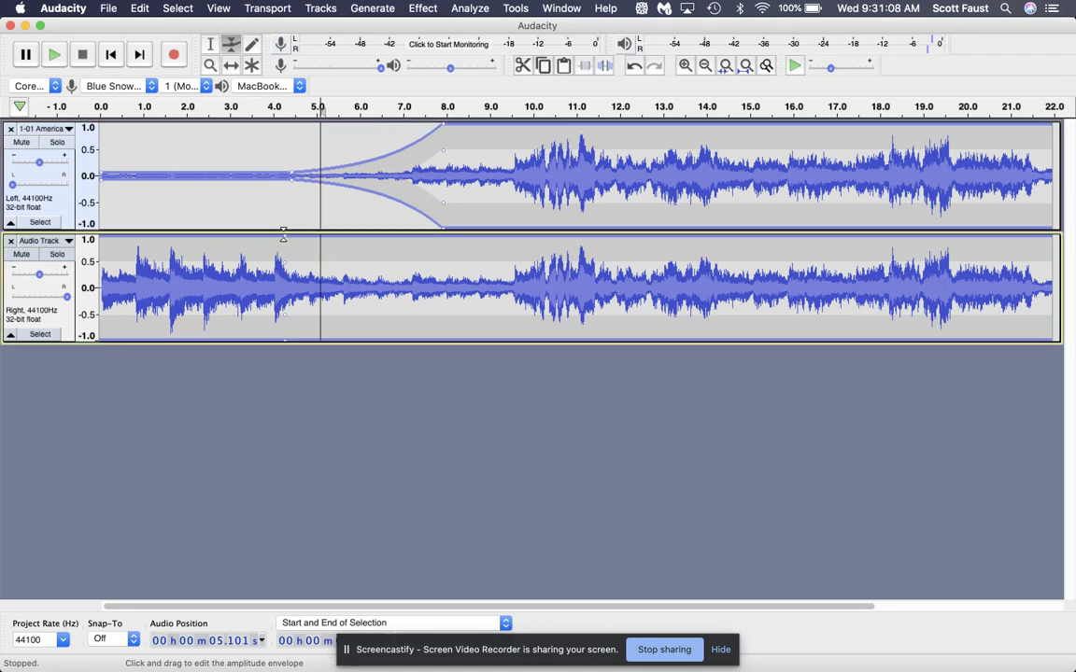
left_click(256, 210)
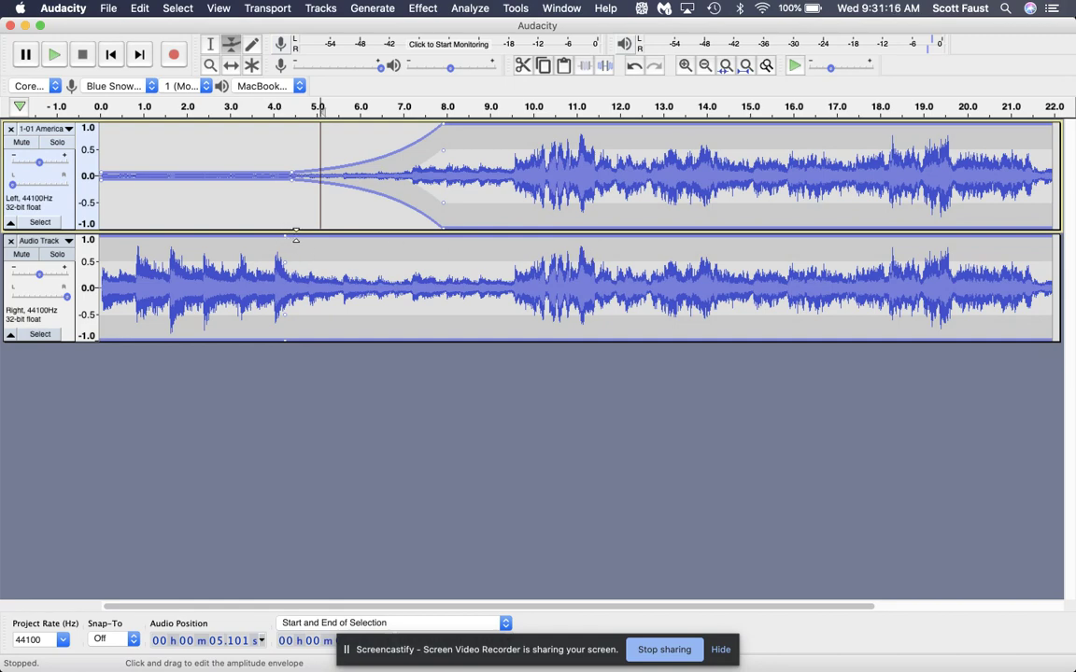
left_click_drag(298, 240, 446, 283)
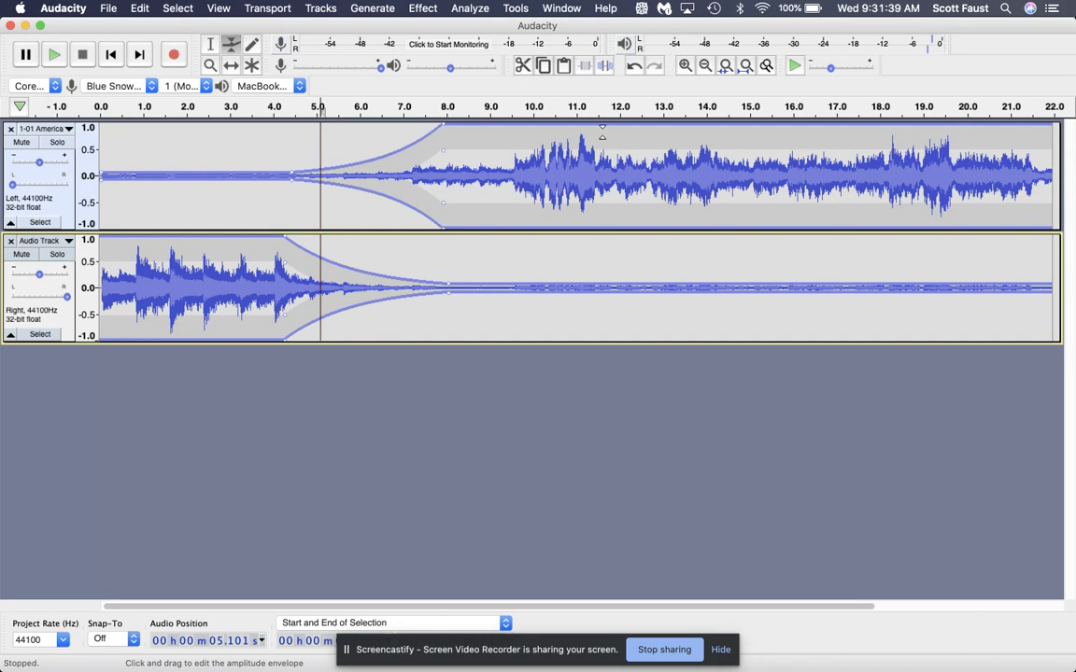
- Add a 12 s envelope point, fading the Left track out by 15 s and the Right track back up
left_click(623, 125)
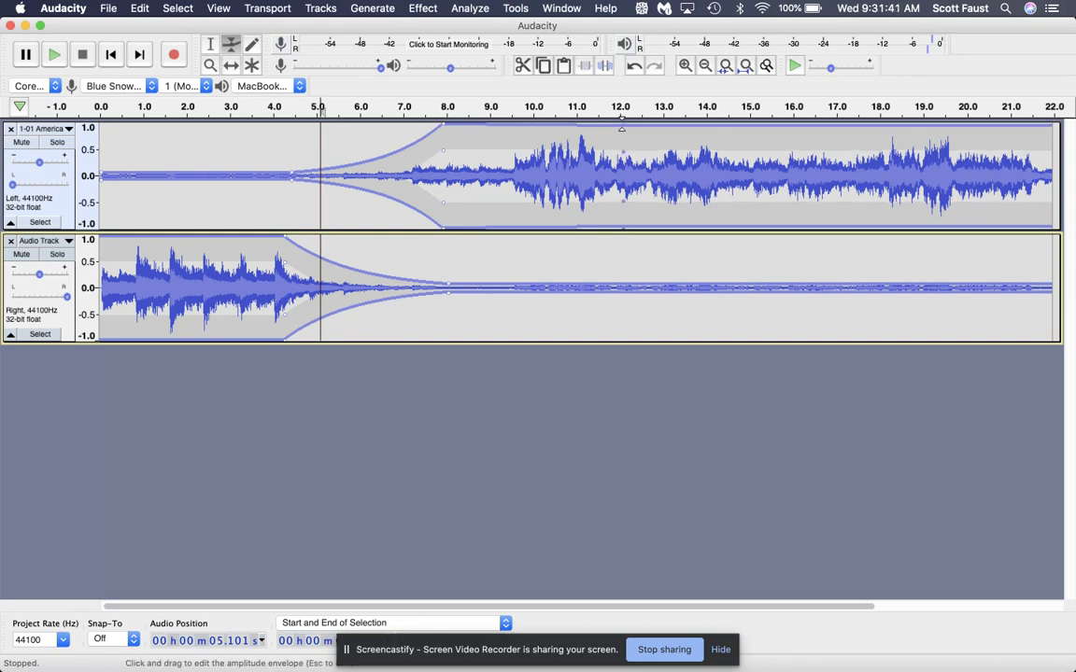
left_click_drag(636, 125, 759, 166)
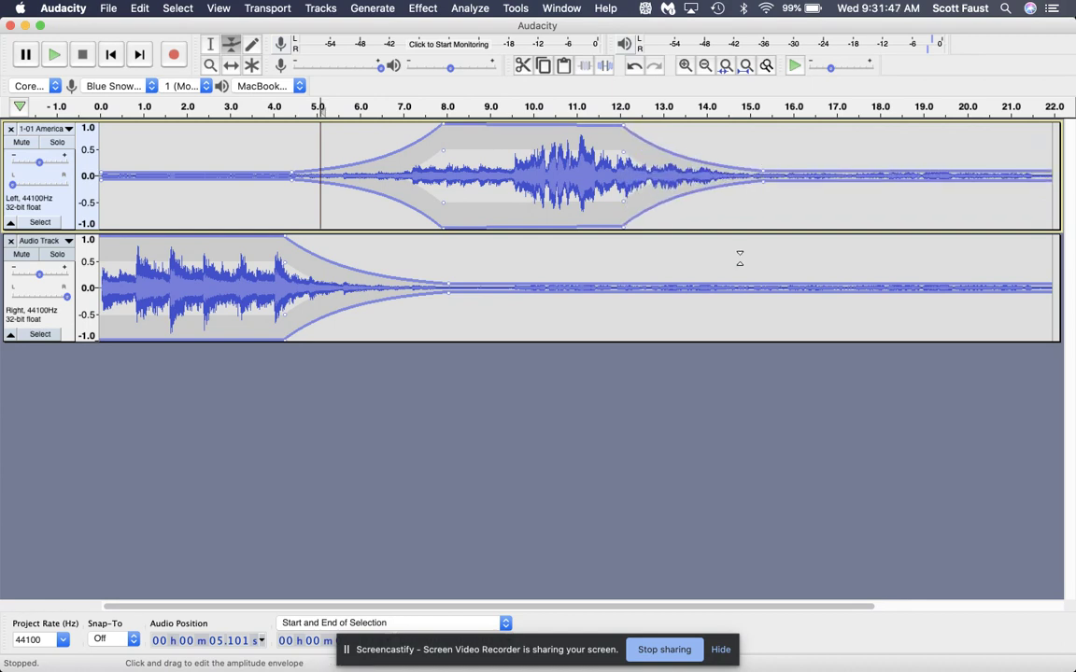
left_click_drag(627, 280, 769, 226)
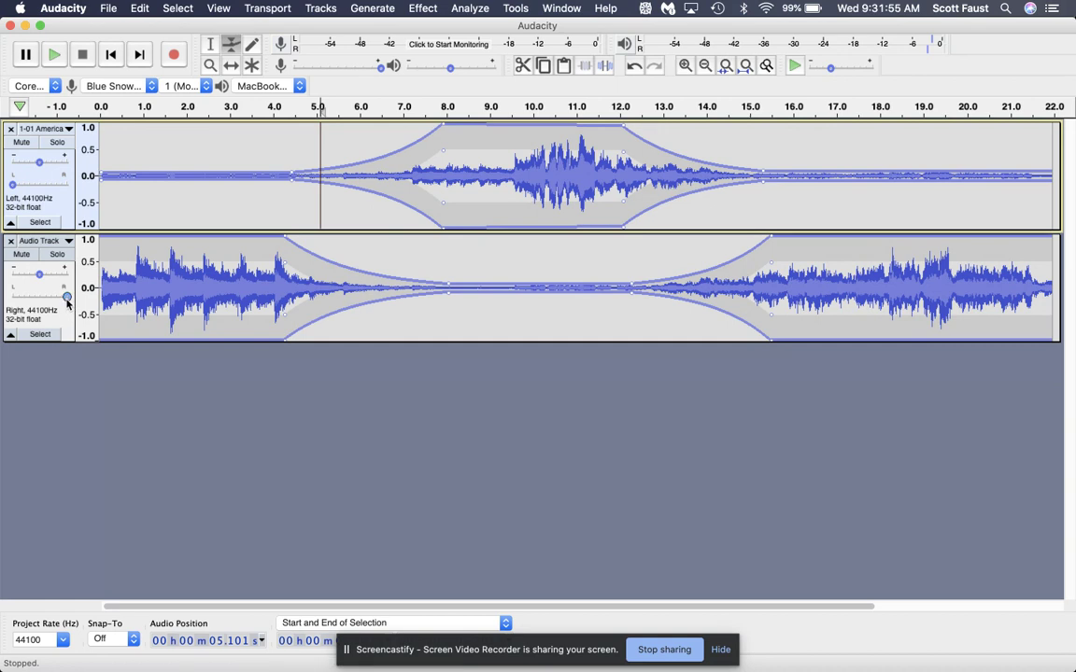